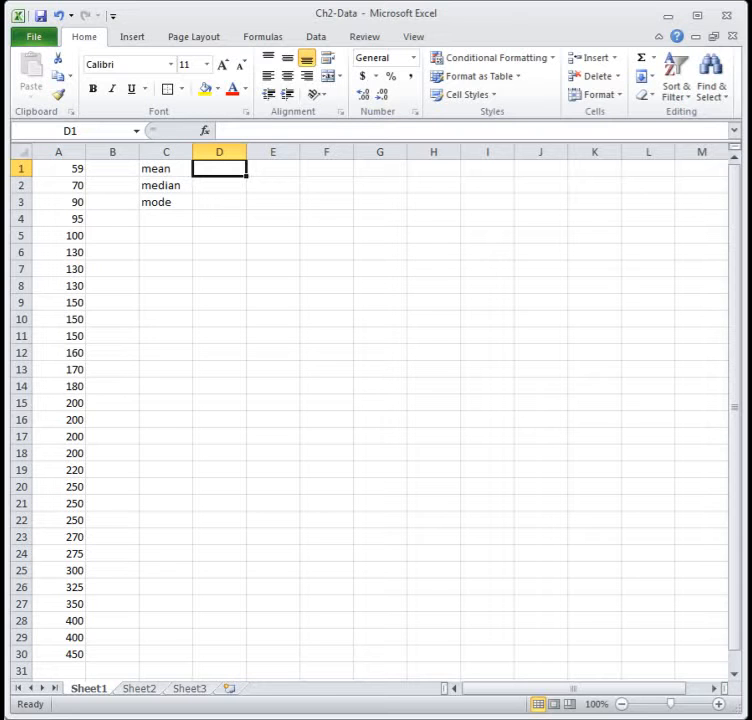
{"action": "left_click_drag", "start_coordinate": [52, 168], "coordinate": [58, 650]}
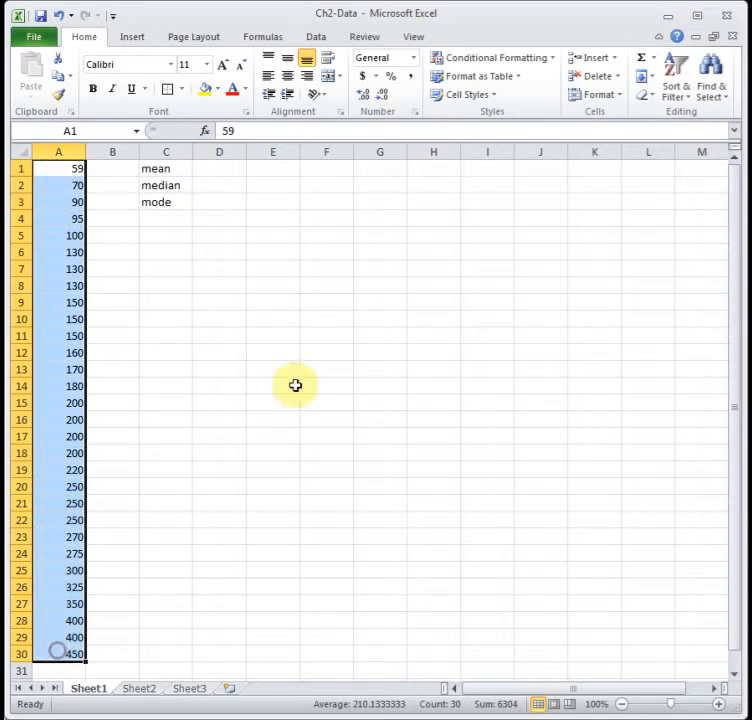
{"action": "left_click", "coordinate": [679, 97]}
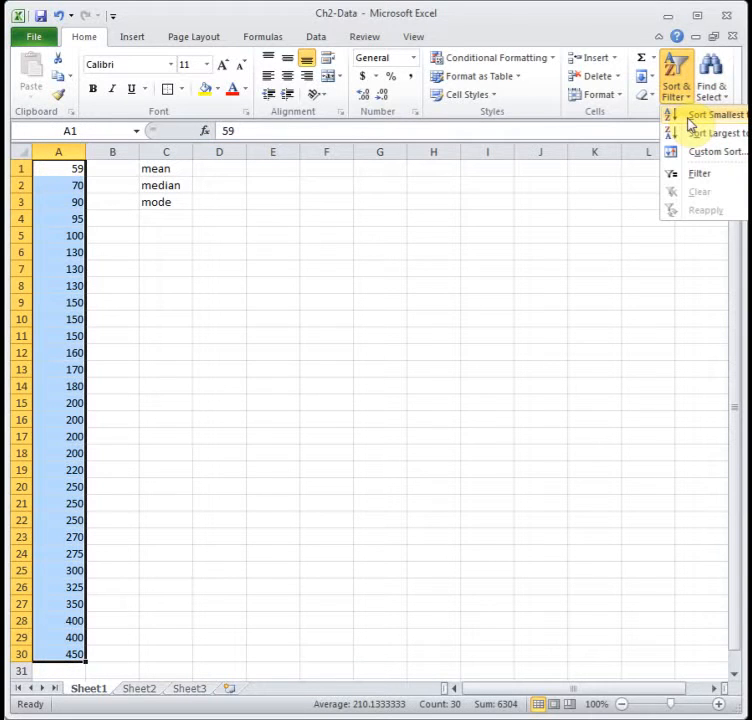
{"action": "left_click", "coordinate": [351, 217]}
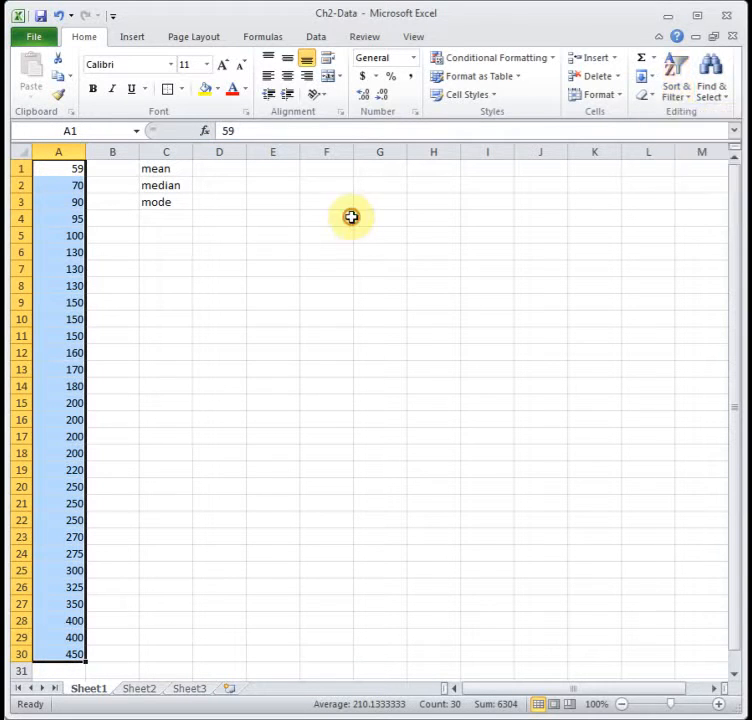
{"action": "left_click", "coordinate": [245, 228]}
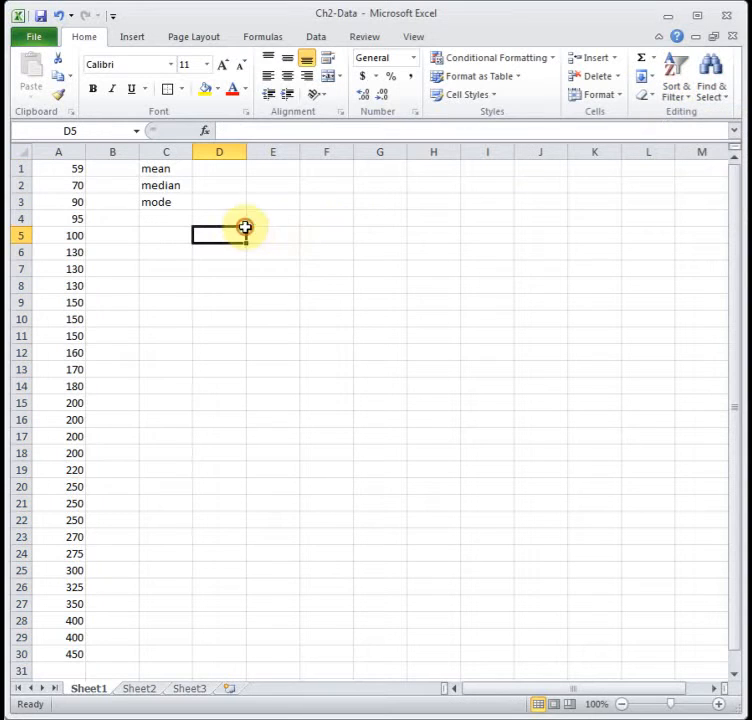
Calculate the mean of A1:A30 in cell D1 by inserting the AVERAGE function from the Statistical category
{"action": "left_click", "coordinate": [204, 169]}
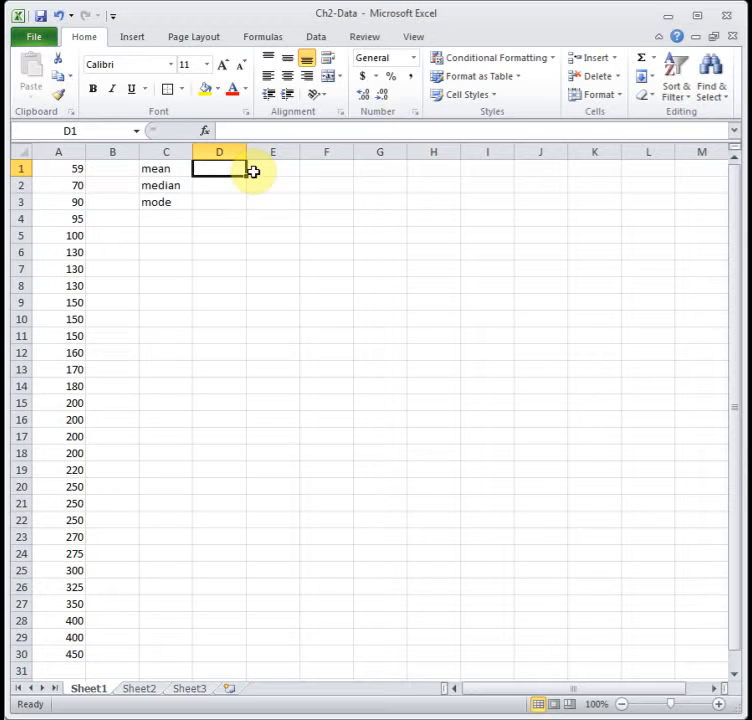
{"action": "left_click", "coordinate": [205, 135]}
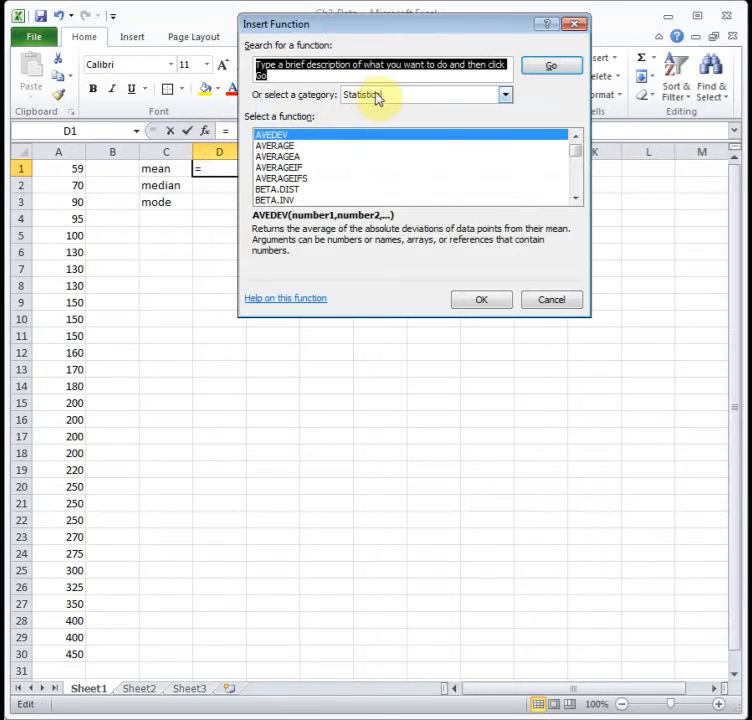
{"action": "left_click", "coordinate": [380, 97]}
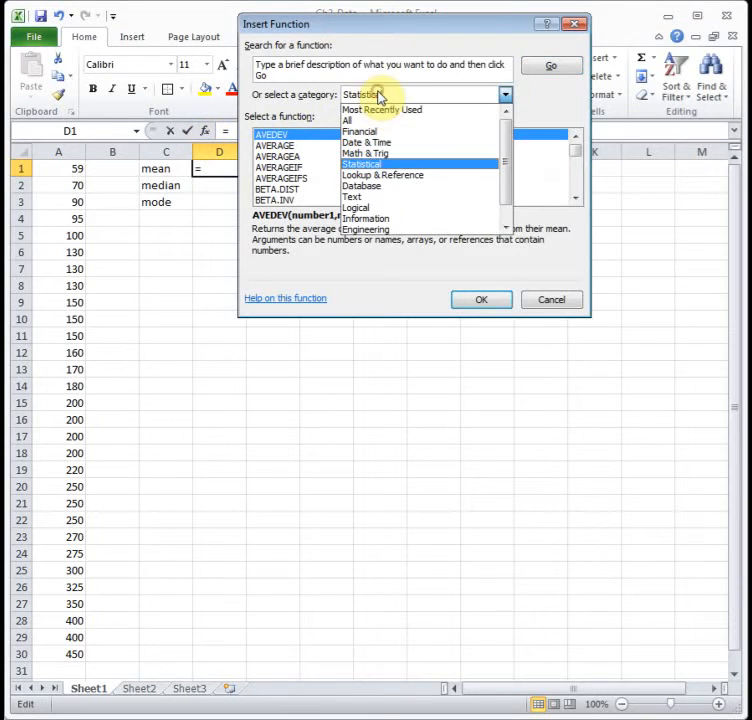
{"action": "left_click", "coordinate": [383, 166]}
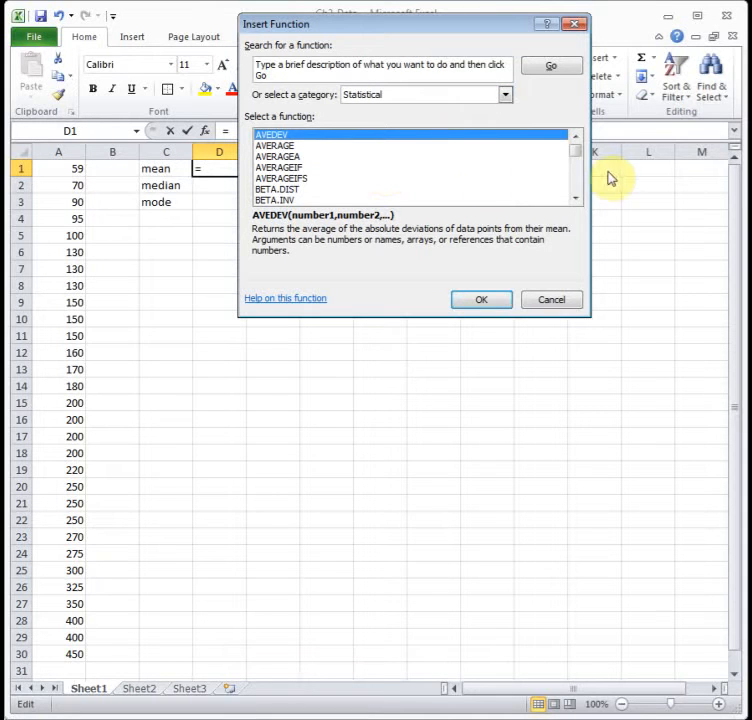
{"action": "mouse_move", "coordinate": [573, 152]}
{"action": "left_mouse_down"}
{"action": "mouse_move", "coordinate": [578, 177]}
{"action": "mouse_move", "coordinate": [577, 170]}
{"action": "left_mouse_up"}
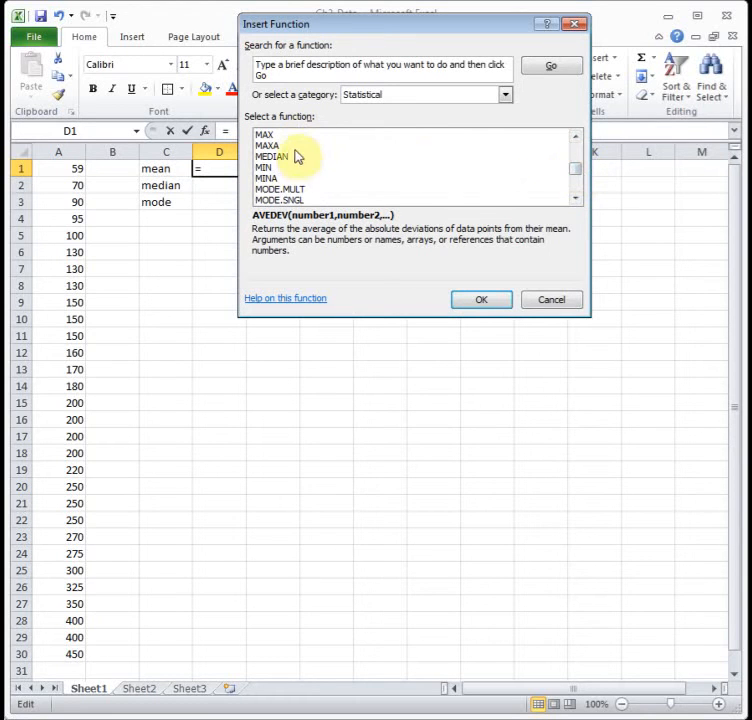
{"action": "left_click_drag", "start_coordinate": [574, 176], "coordinate": [577, 158]}
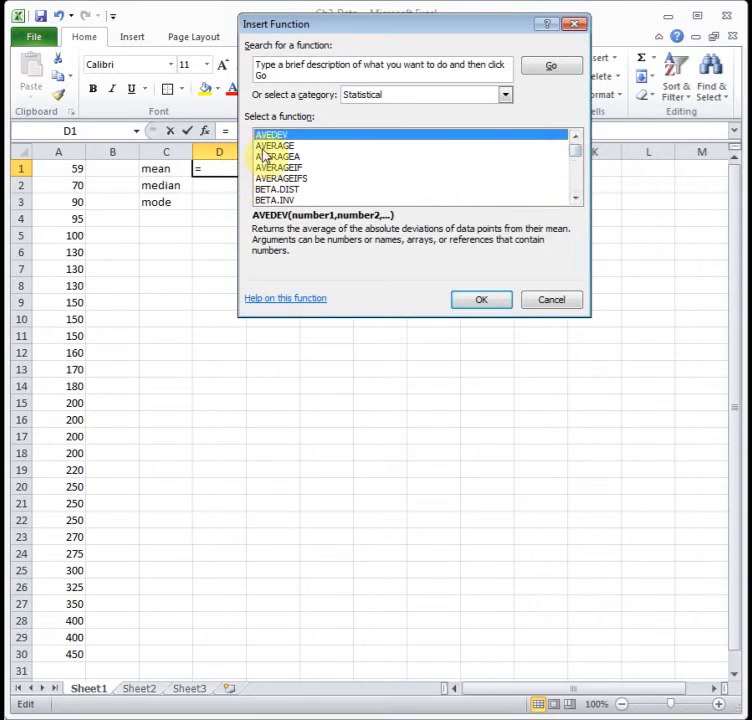
{"action": "left_click", "coordinate": [262, 147]}
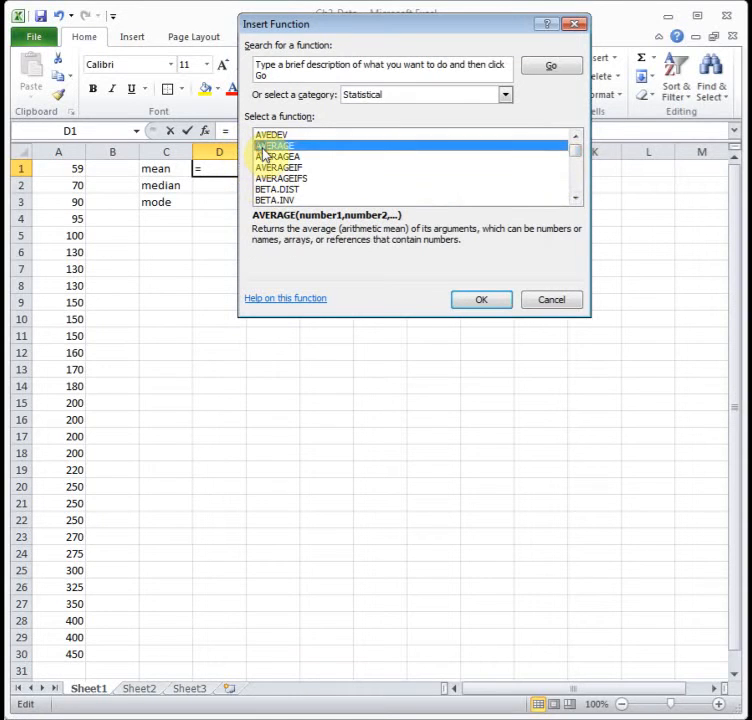
{"action": "left_click", "coordinate": [475, 302]}
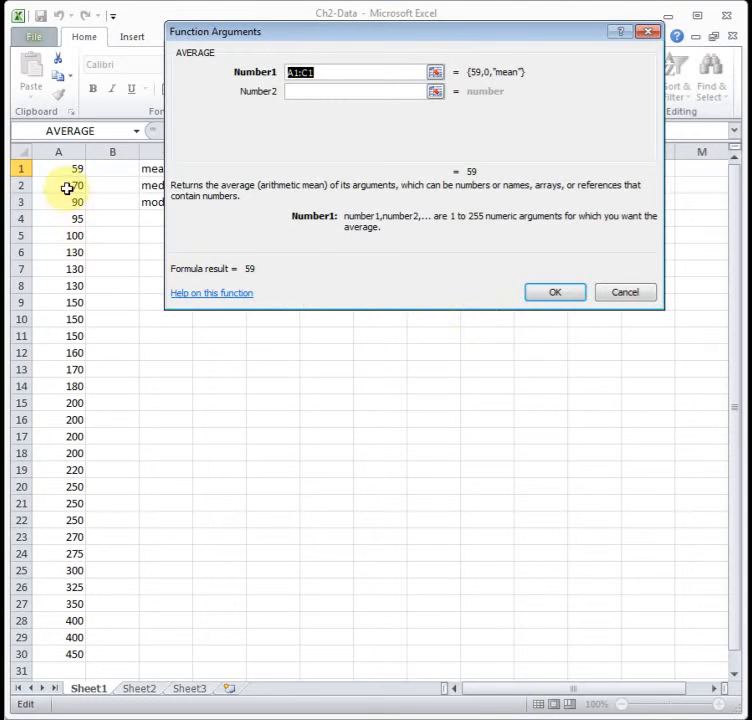
{"action": "left_click_drag", "start_coordinate": [61, 175], "coordinate": [67, 656]}
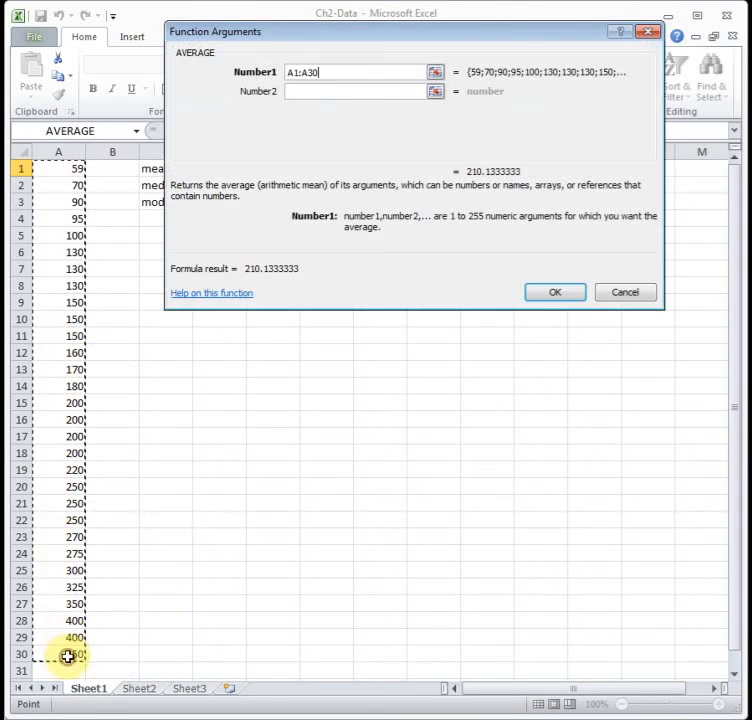
{"action": "left_click", "coordinate": [552, 294]}
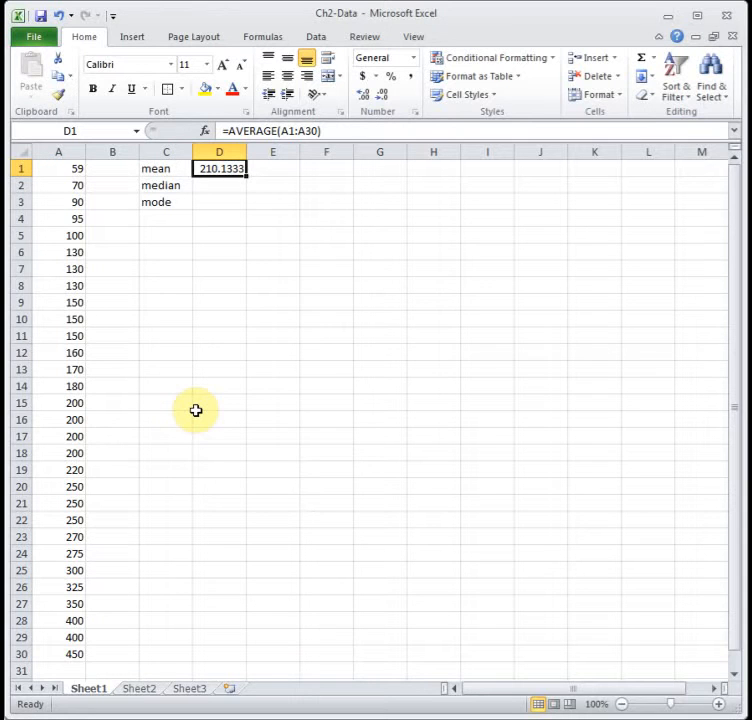
Calculate the median of A1:A30 in cell D2 by inserting the MEDIAN function, and select the two middle values A15:A16
{"action": "left_click", "coordinate": [216, 182]}
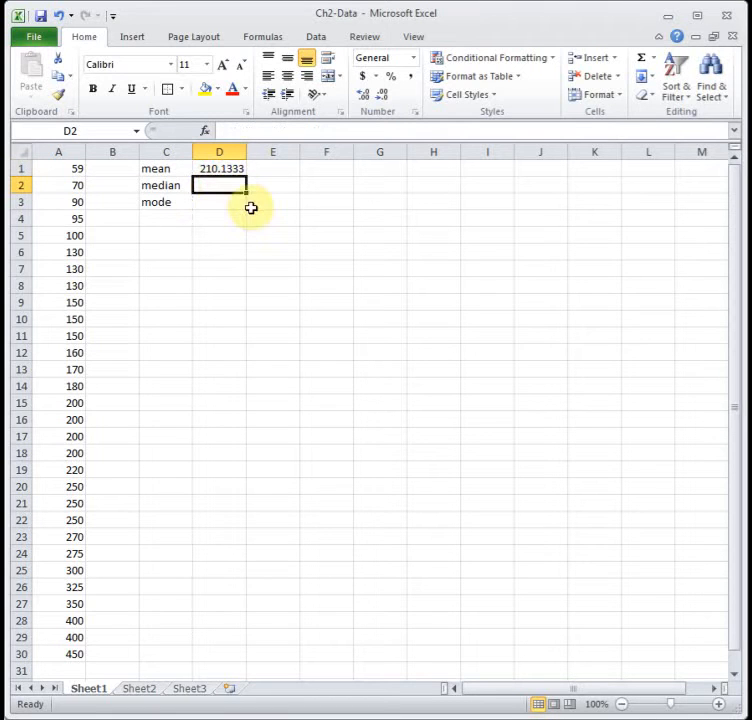
{"action": "left_click", "coordinate": [203, 131]}
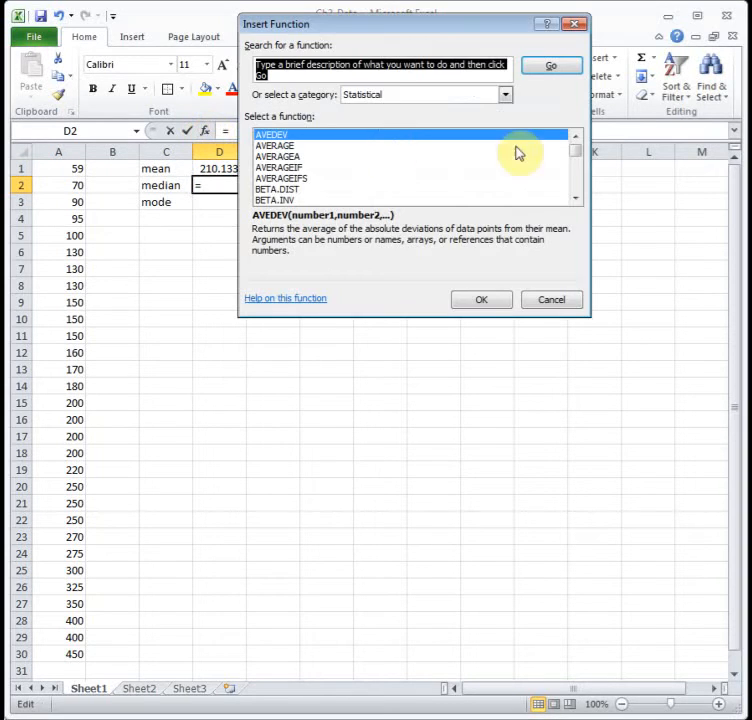
{"action": "mouse_move", "coordinate": [568, 163]}
{"action": "left_mouse_down"}
{"action": "mouse_move", "coordinate": [575, 160]}
{"action": "mouse_move", "coordinate": [575, 168]}
{"action": "mouse_move", "coordinate": [577, 151]}
{"action": "left_mouse_up"}
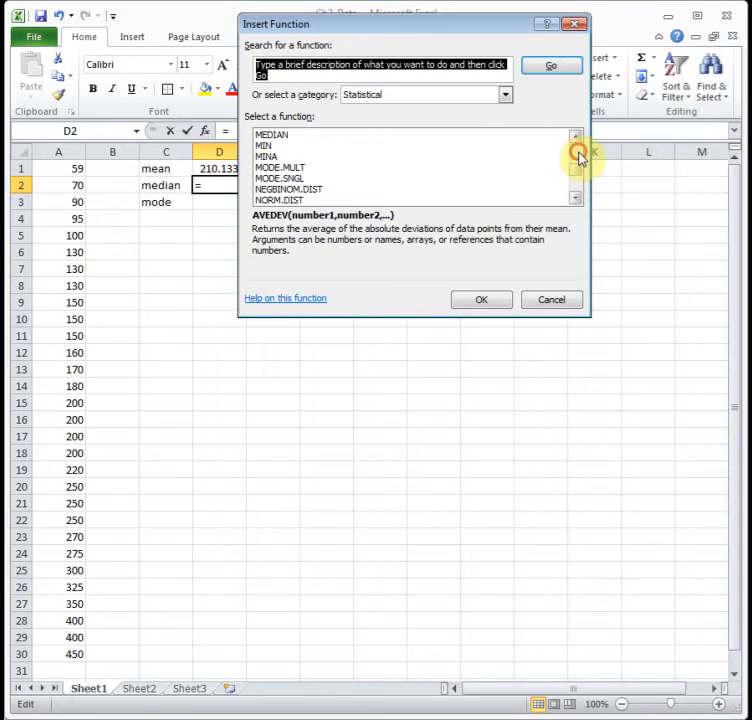
{"action": "left_click", "coordinate": [340, 136]}
{"action": "left_click", "coordinate": [476, 301]}
{"action": "left_click", "coordinate": [72, 170]}
{"action": "left_click_drag", "start_coordinate": [72, 170], "coordinate": [59, 655]}
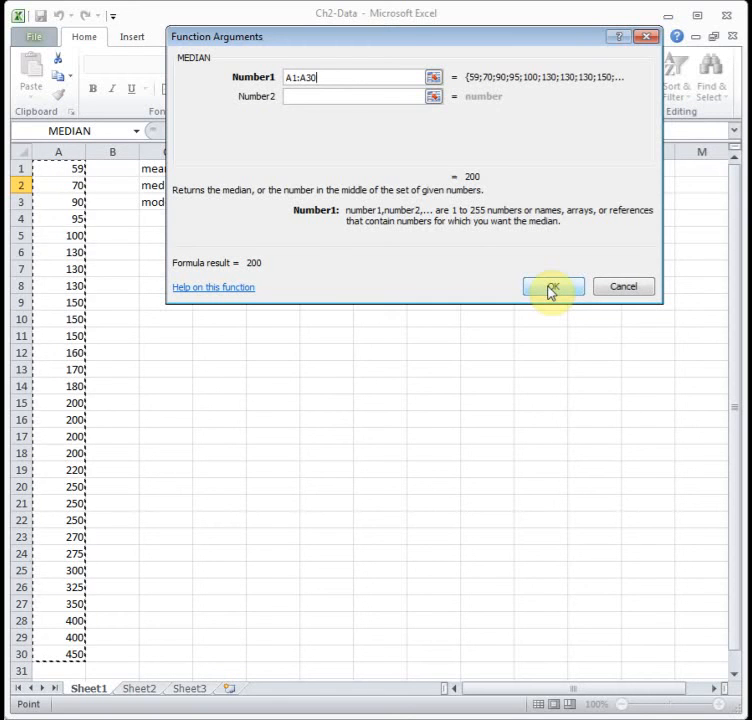
{"action": "left_click", "coordinate": [550, 289]}
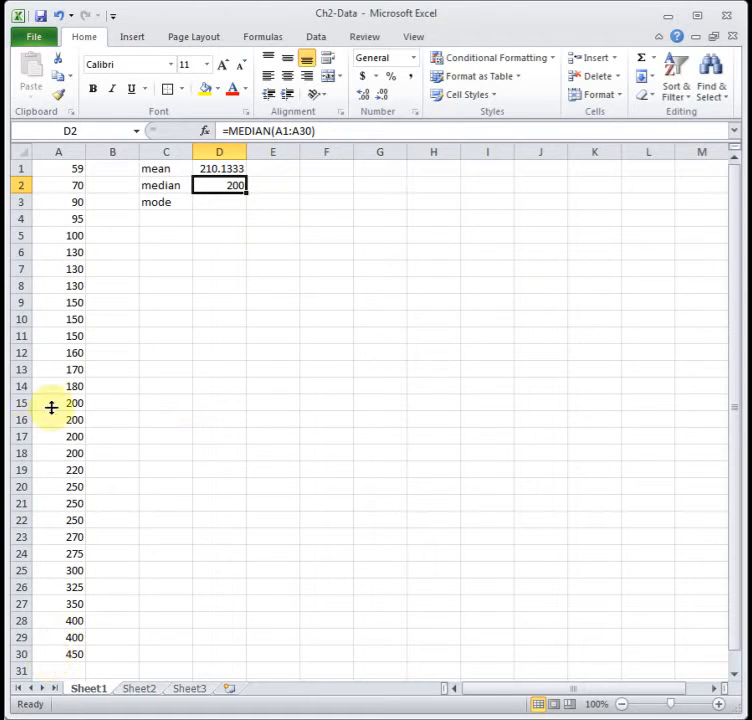
{"action": "left_click_drag", "start_coordinate": [52, 405], "coordinate": [52, 418]}
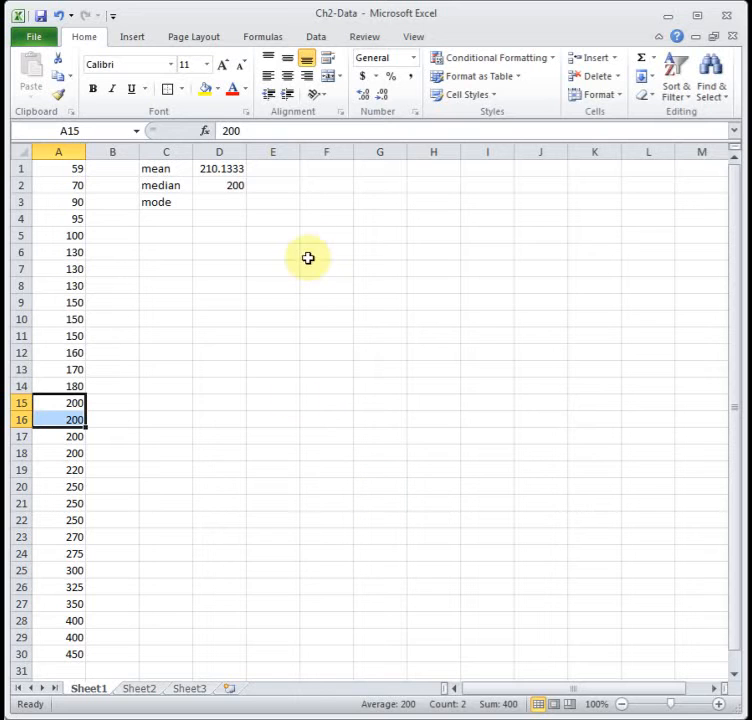
Enter the formula =mode(A1:A30) in cell D3 to calculate the mode
{"action": "left_click", "coordinate": [231, 202]}
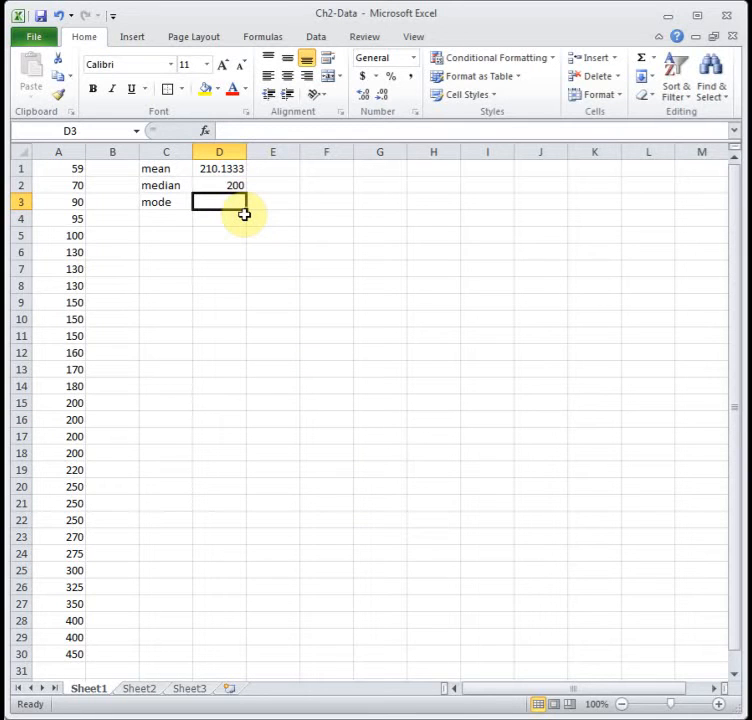
{"action": "type", "text": "="}
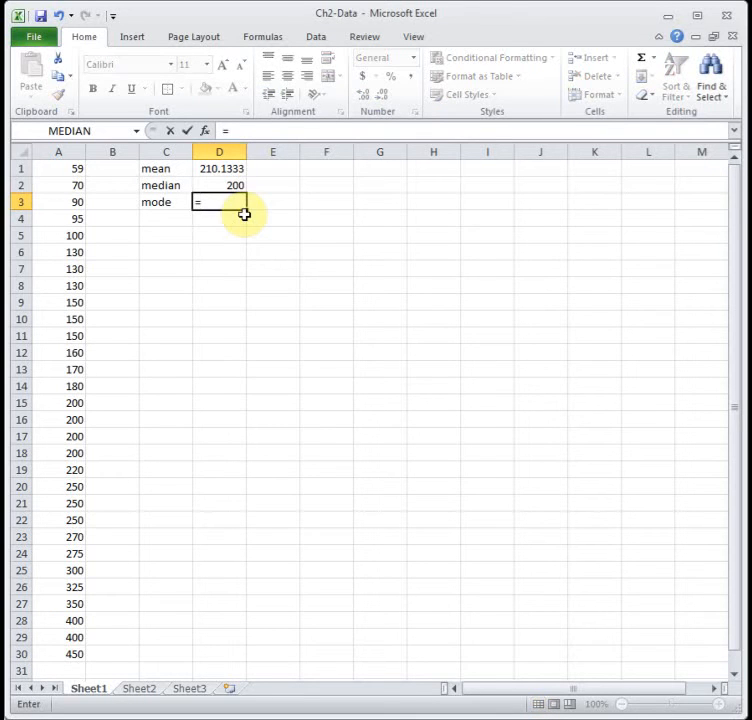
{"action": "type", "text": "mode("}
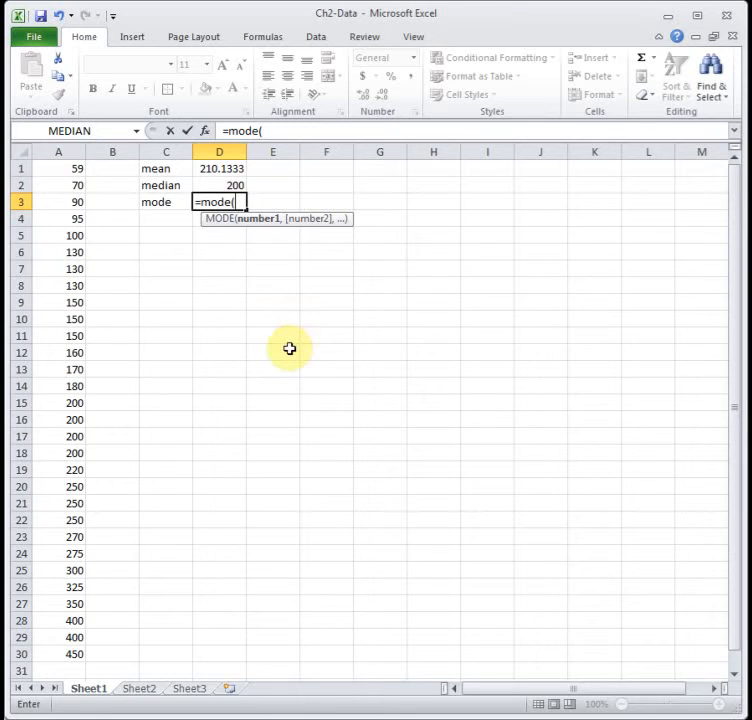
{"action": "left_click_drag", "start_coordinate": [65, 161], "coordinate": [44, 648]}
{"action": "type", "text": ")"}
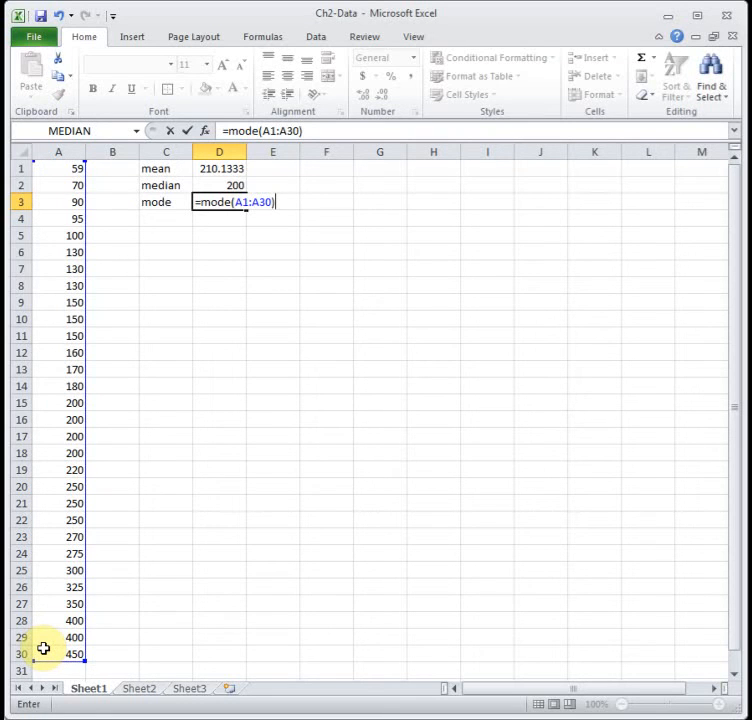
{"action": "key", "text": "Return"}
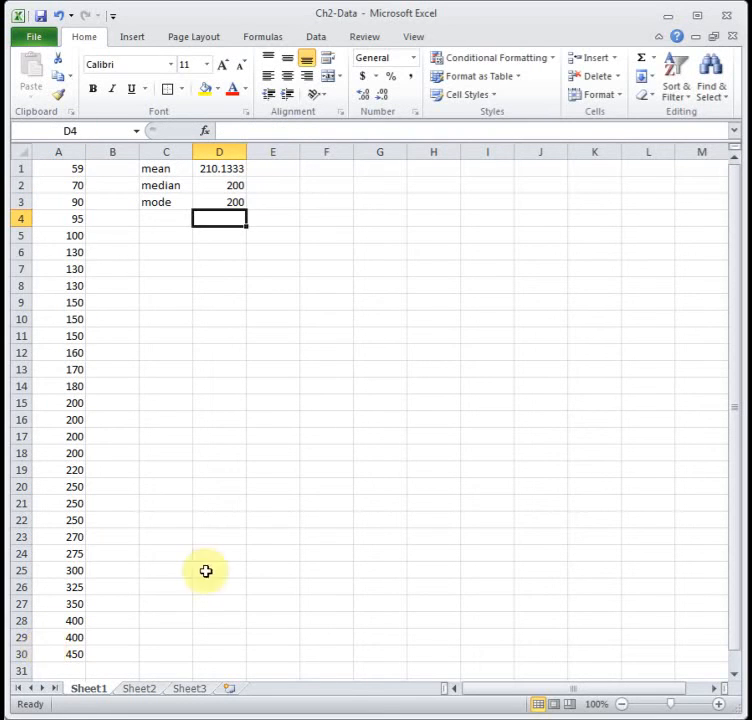
Highlight the occurrences of the mode in cells A15:A18 with a yellow fill
{"action": "left_click", "coordinate": [220, 199]}
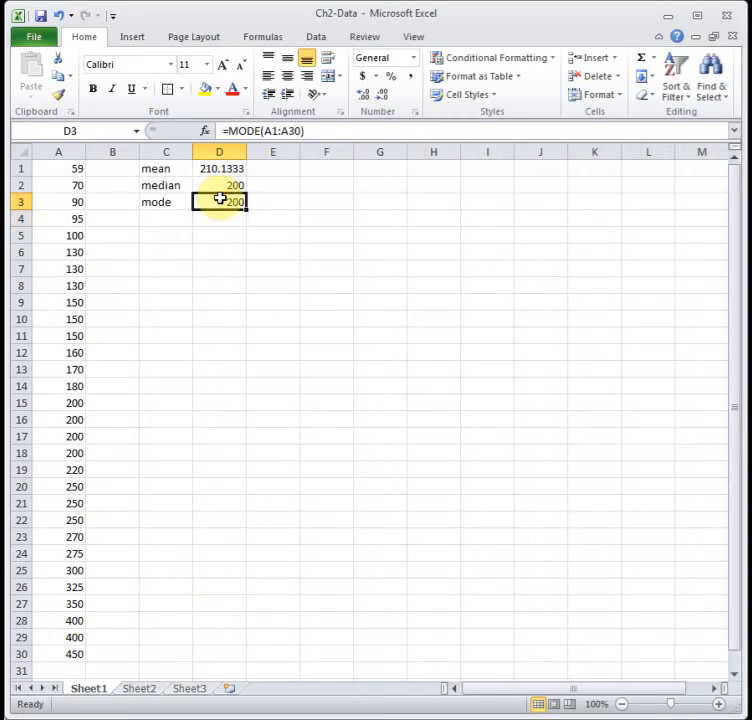
{"action": "left_click_drag", "start_coordinate": [70, 403], "coordinate": [69, 457]}
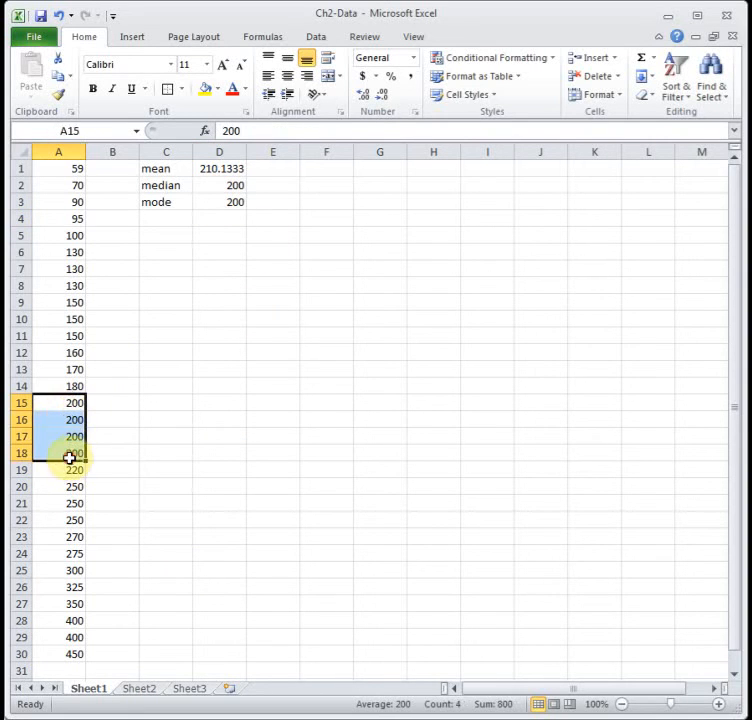
{"action": "left_click", "coordinate": [208, 89]}
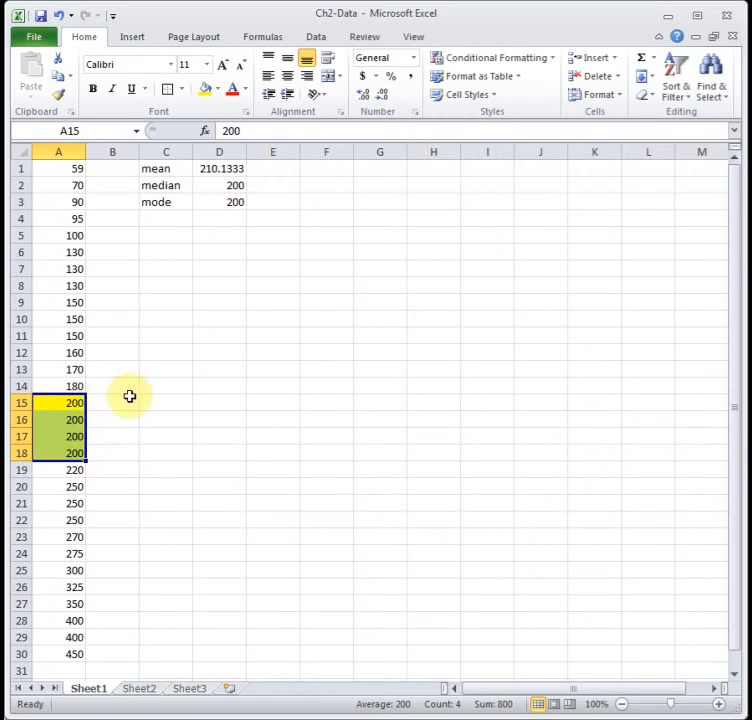
Review the mode cell D3 and compare the other repeated values in A9:A11, A20:A22 and A28:A29
{"action": "double_click", "coordinate": [216, 203]}
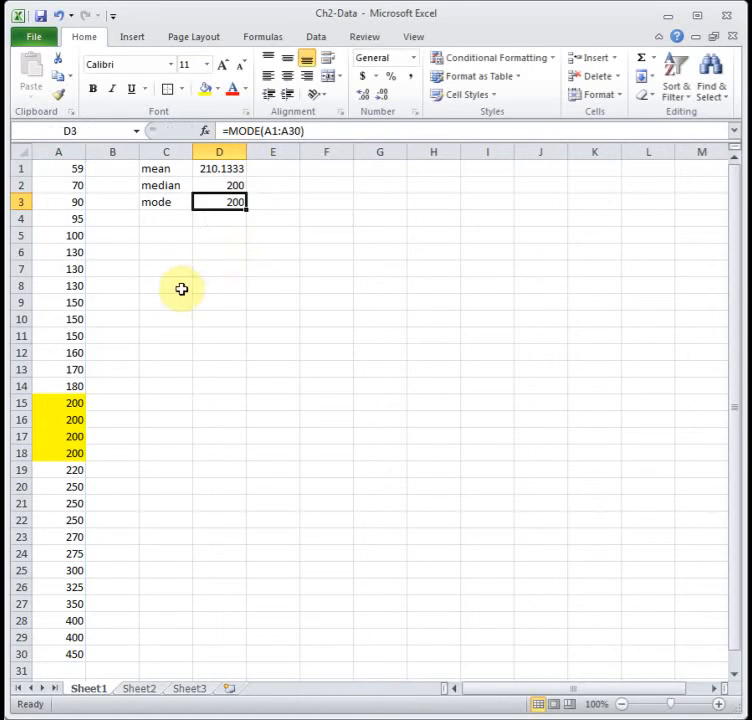
{"action": "left_click_drag", "start_coordinate": [83, 304], "coordinate": [80, 337]}
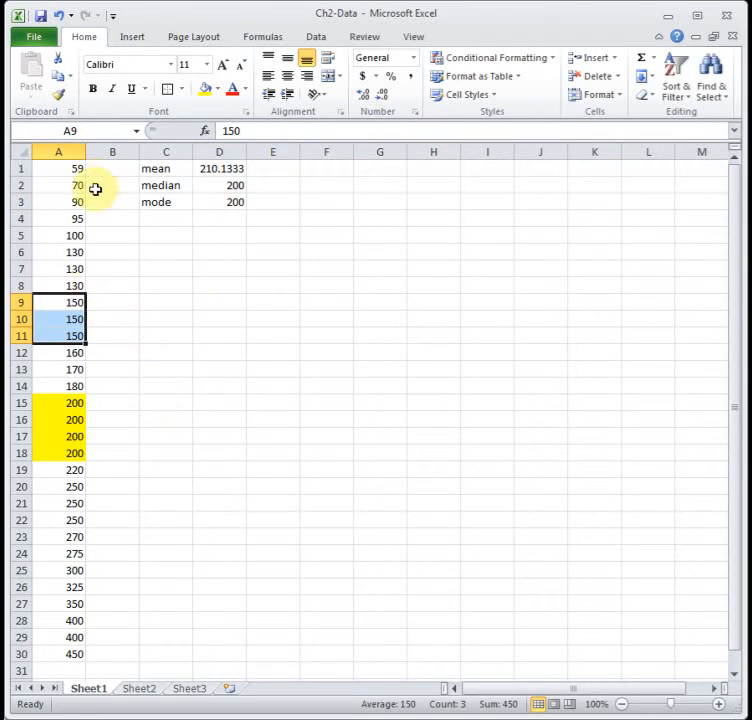
{"action": "left_click_drag", "start_coordinate": [82, 488], "coordinate": [80, 521]}
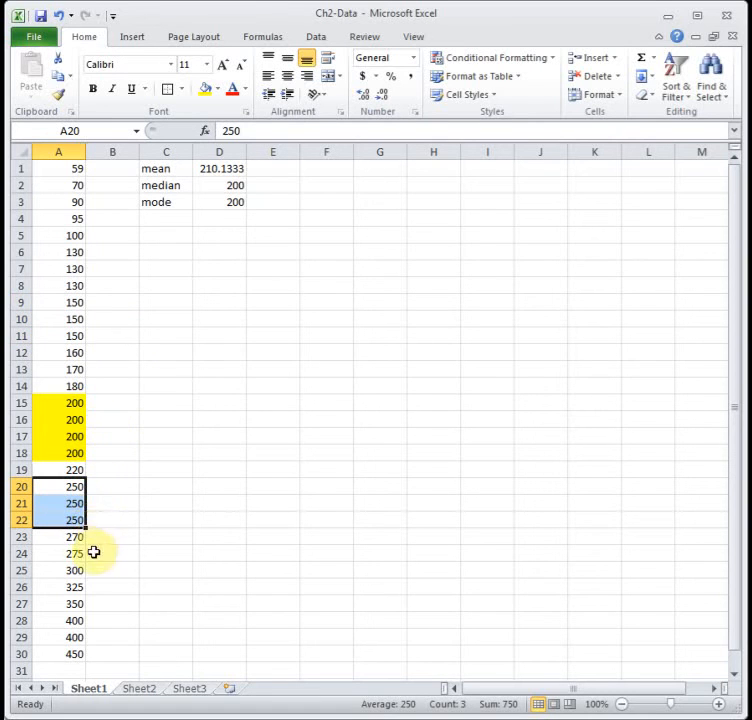
{"action": "left_click_drag", "start_coordinate": [80, 619], "coordinate": [81, 630]}
{"action": "left_click", "coordinate": [156, 587]}
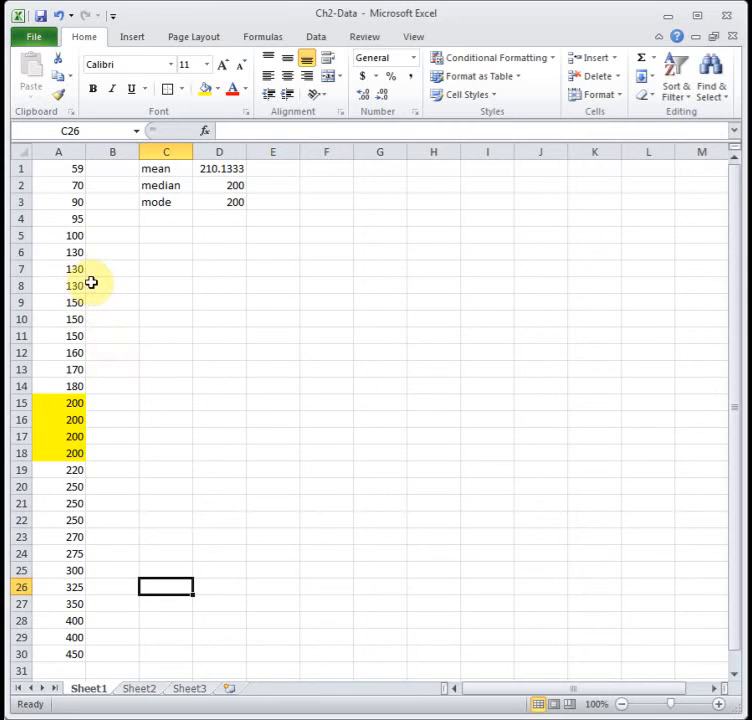
{"action": "left_click", "coordinate": [275, 203]}
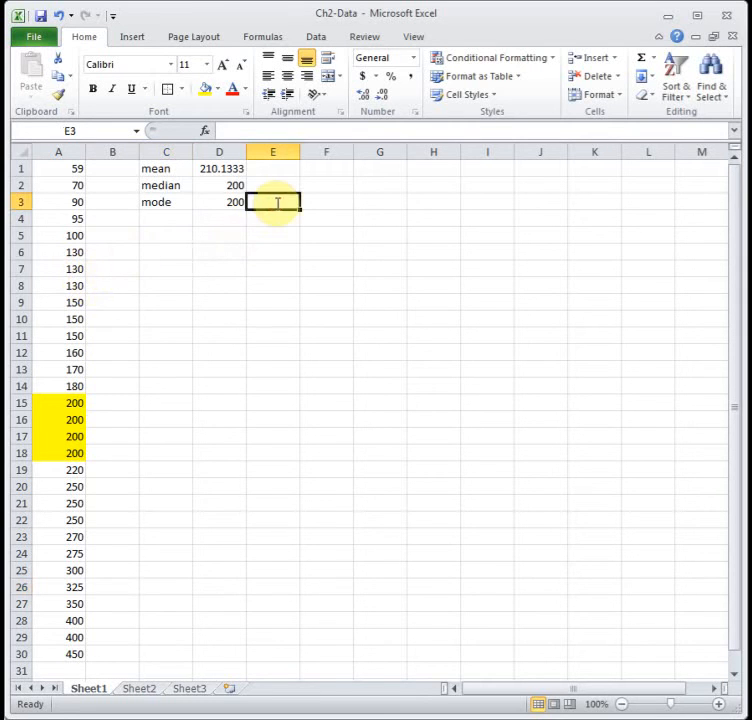
{"action": "type", "text": "130"}
{"action": "key", "text": "BackSpace"}
{"action": "key", "text": "BackSpace"}
{"action": "key", "text": "BackSpace"}
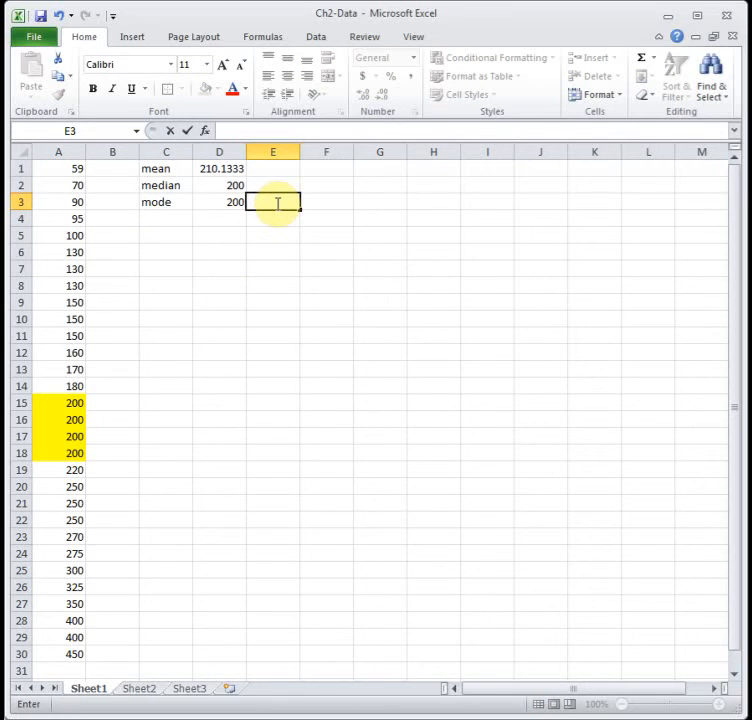
Review the MODE formula in cell D3 and leave it without making changes
{"action": "double_click", "coordinate": [232, 200]}
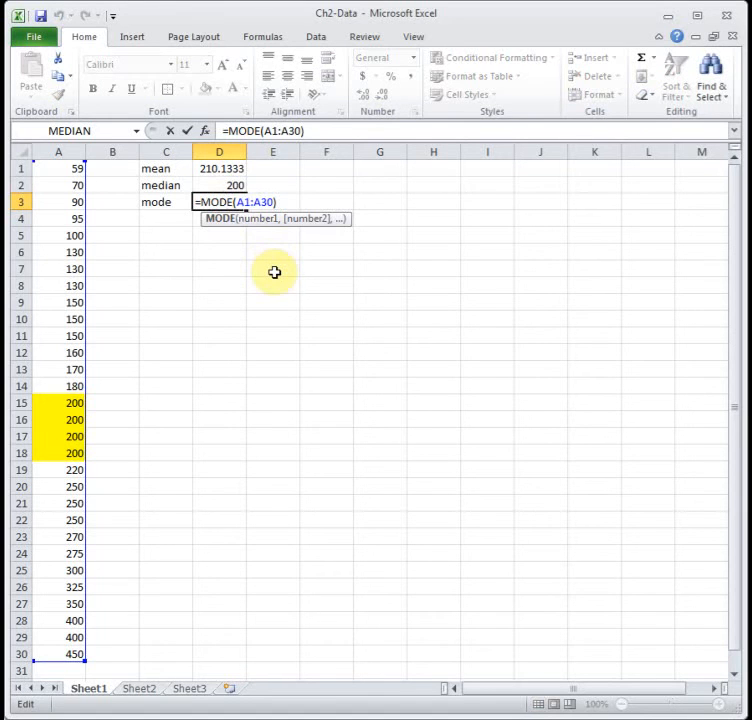
{"action": "key", "text": "Escape"}
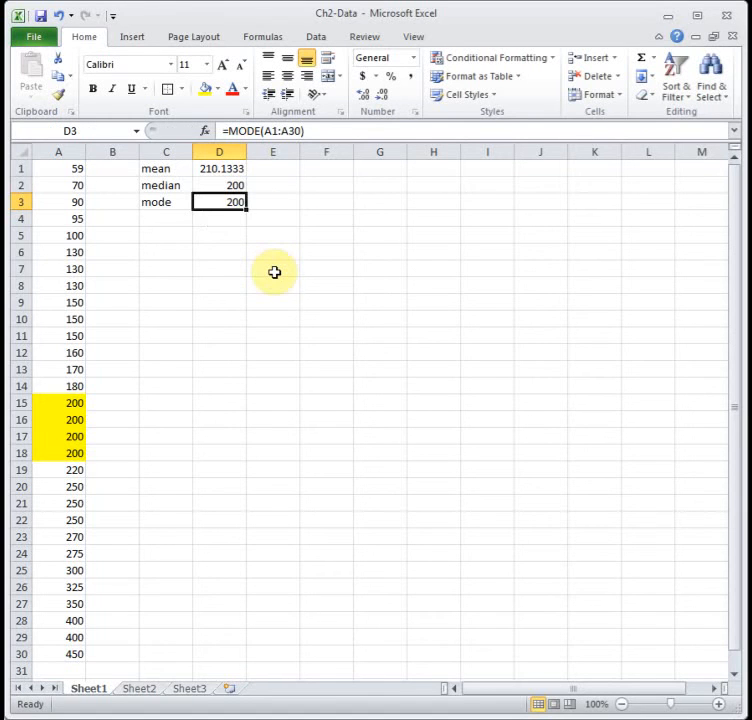
{"action": "left_click", "coordinate": [170, 221]}
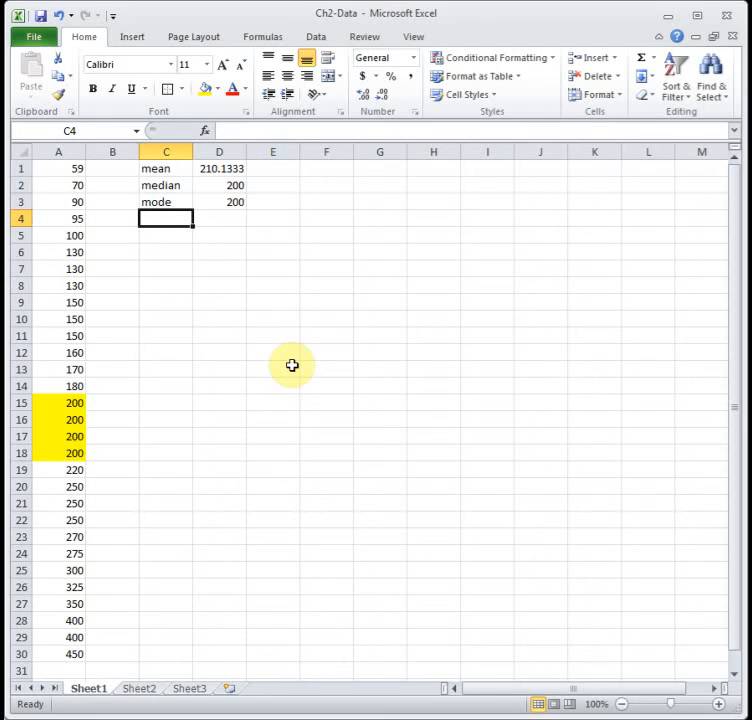
Compare the Cost of GPS Units histogram on Sheet2 with the mean, median and mode on Sheet1
{"action": "left_click", "coordinate": [140, 689]}
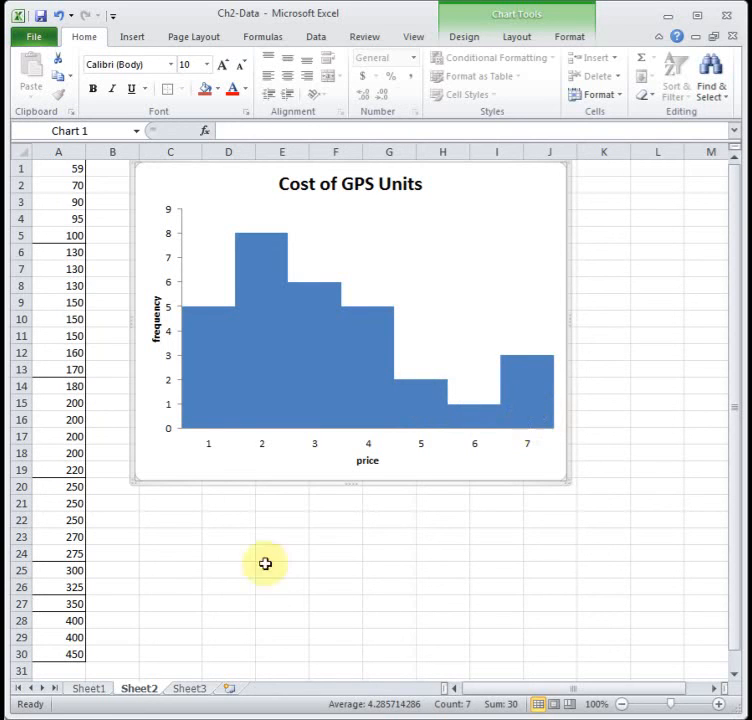
{"action": "left_click", "coordinate": [88, 689]}
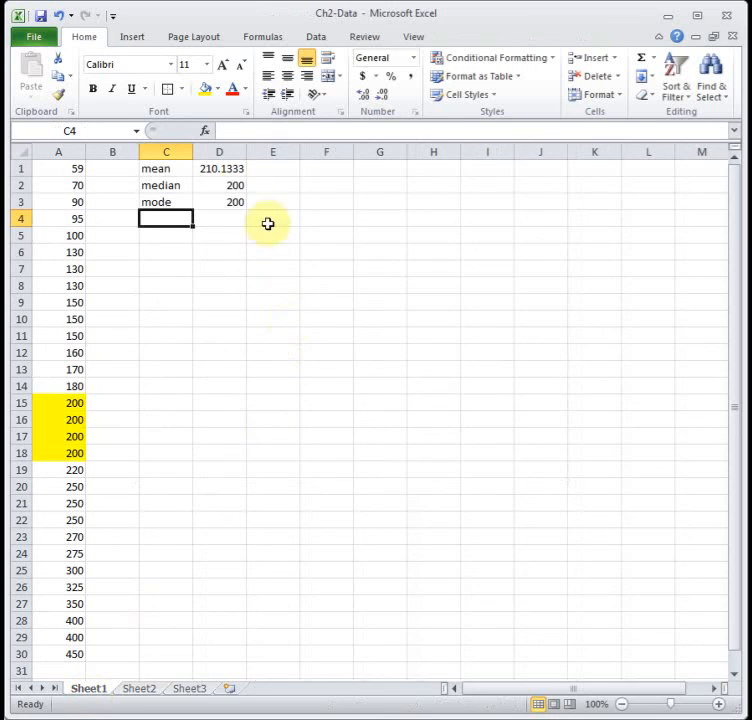
{"action": "left_click", "coordinate": [223, 171]}
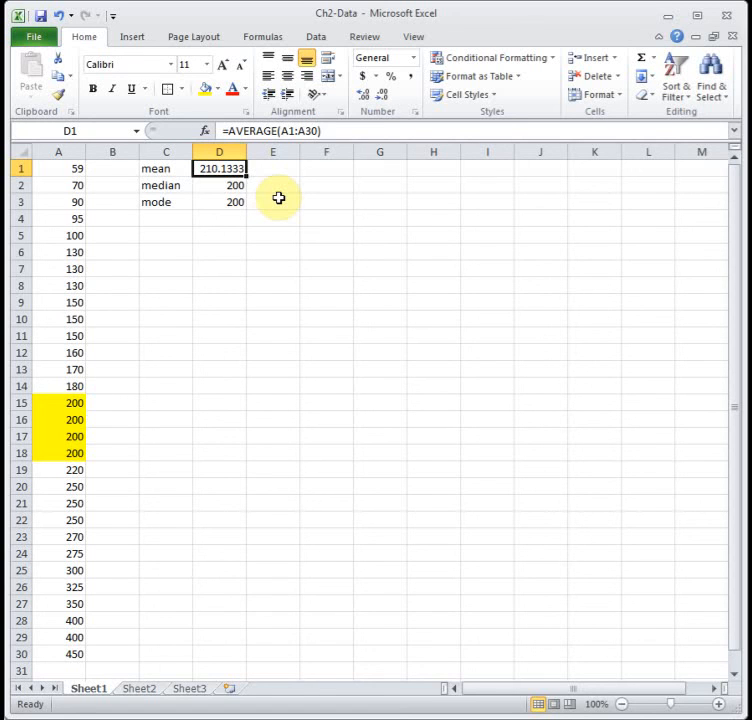
{"action": "left_click", "coordinate": [146, 688]}
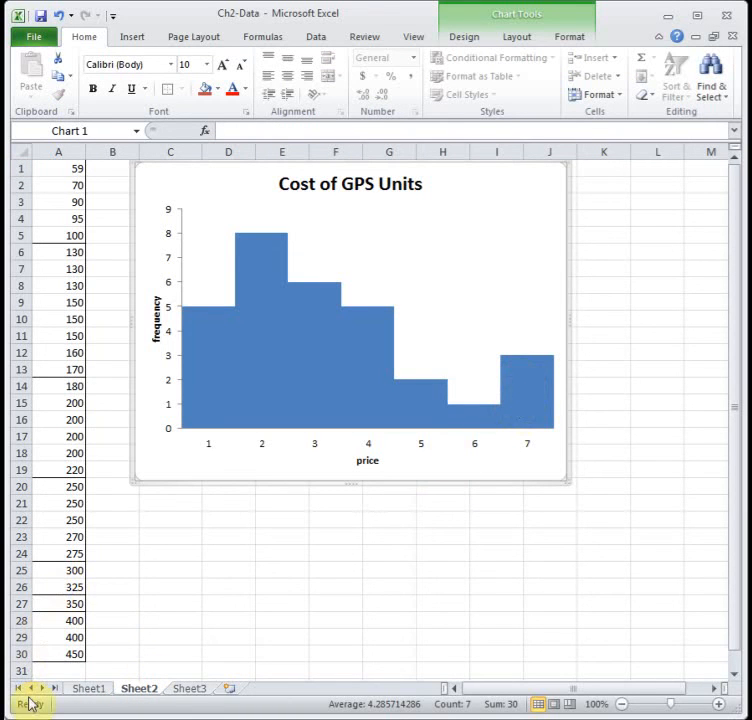
{"action": "left_click", "coordinate": [92, 688]}
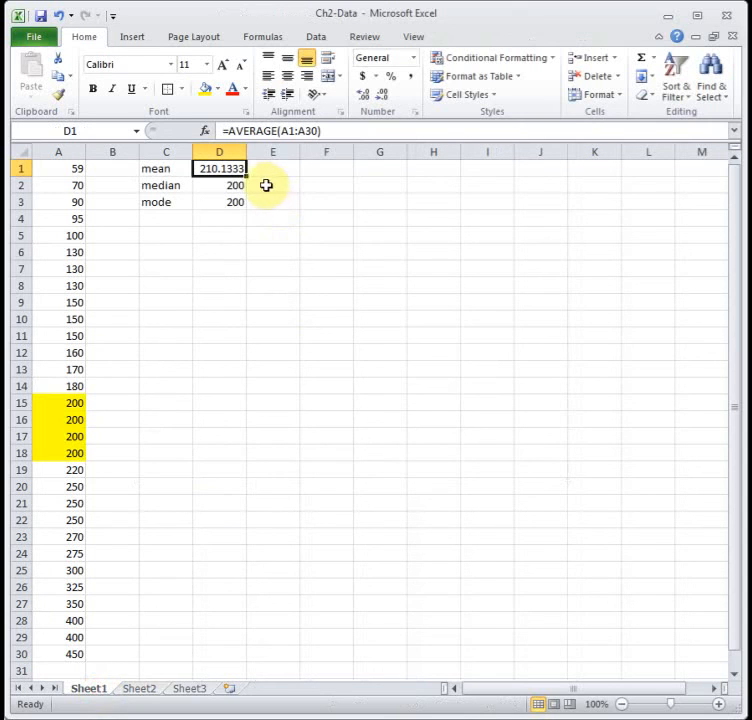